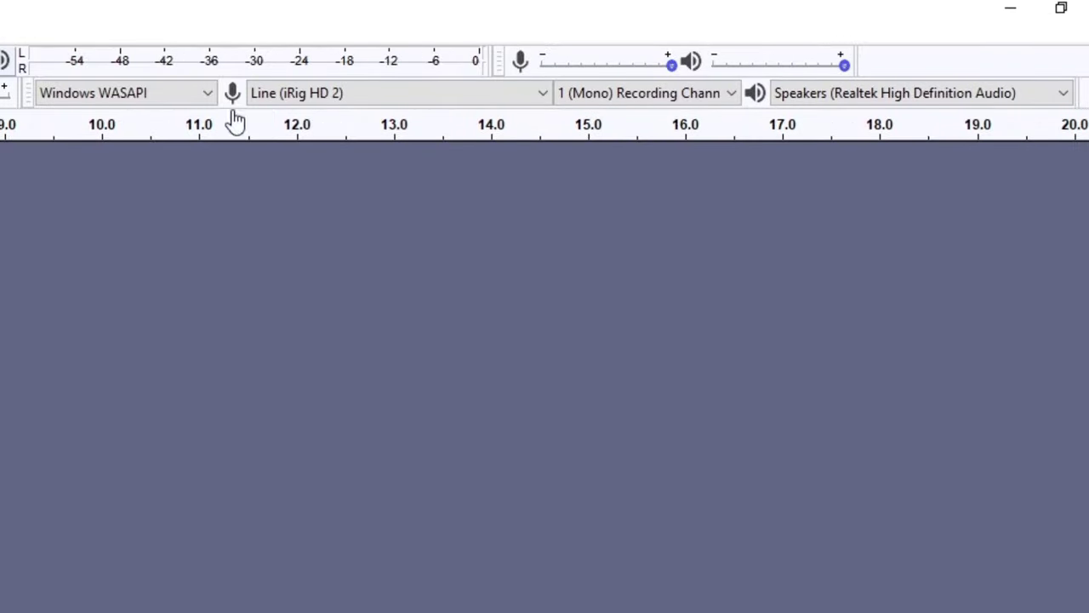
Try Windows DirectSound and MME as the audio host, then settle back on Windows WASAPI.
click(213, 94)
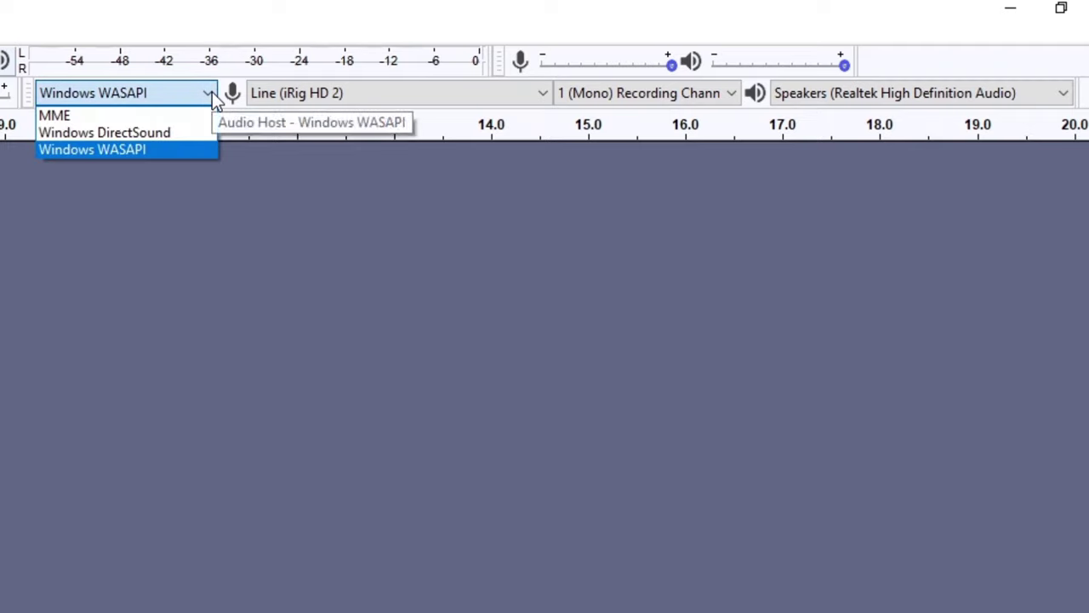
click(189, 134)
click(210, 92)
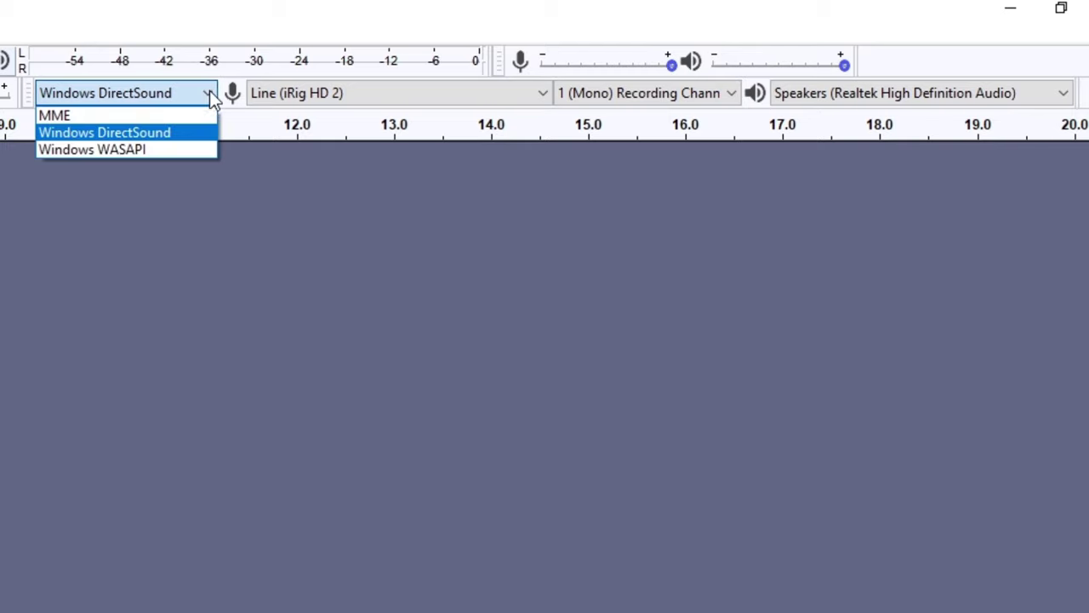
click(209, 94)
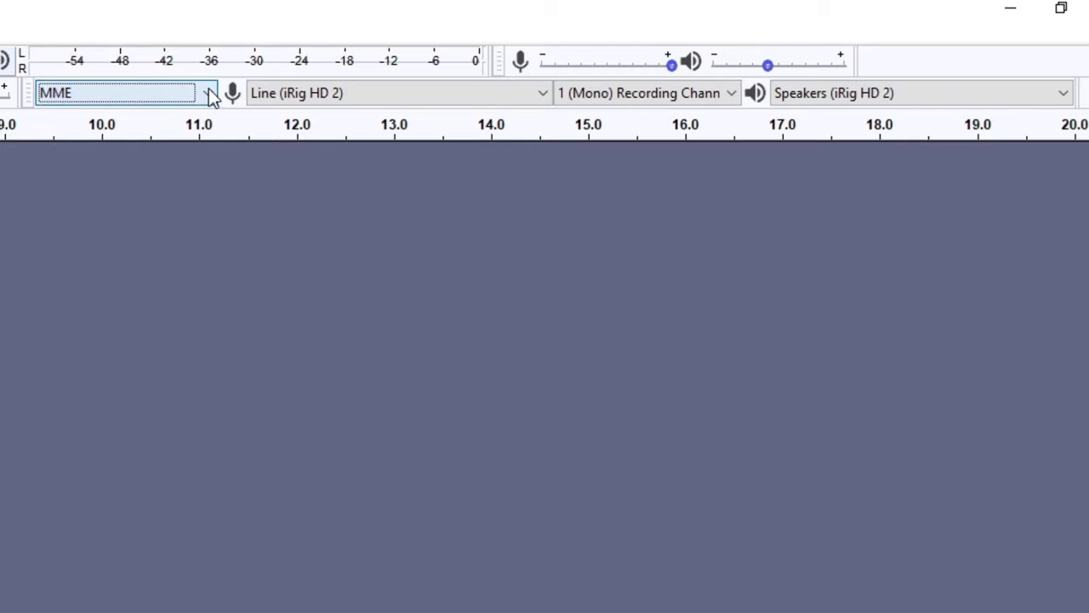
click(209, 93)
click(193, 150)
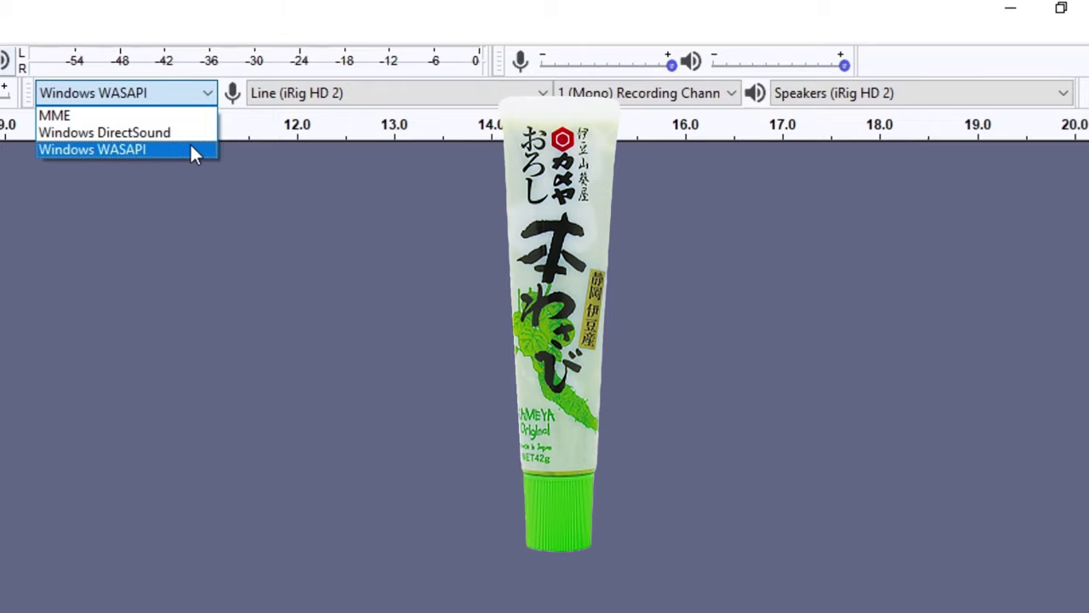
click(381, 265)
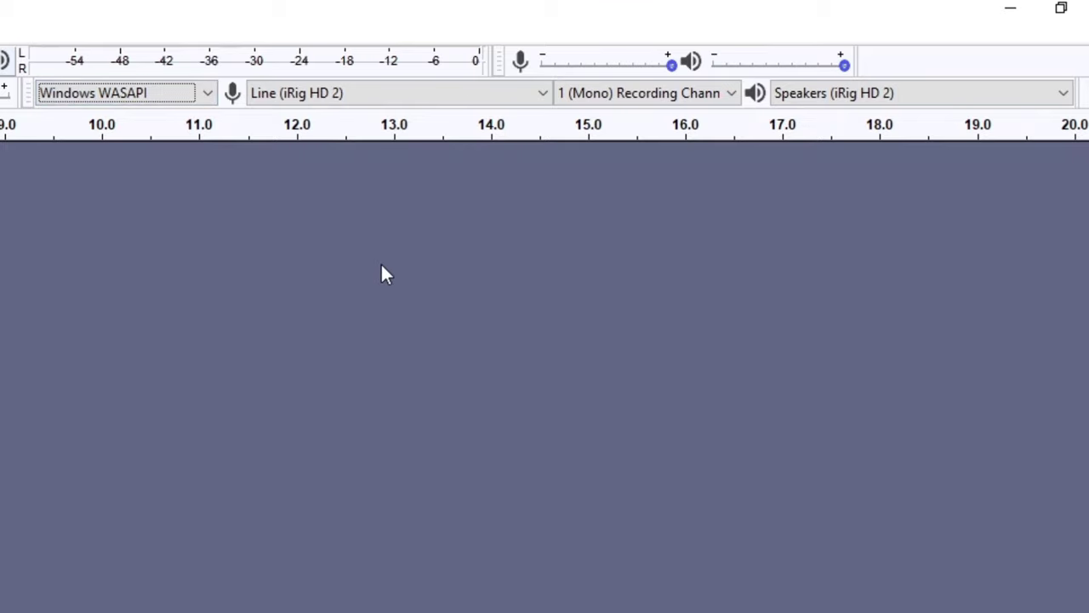
Keep Line (iRig HD 2) as the recording device in 1 (Mono), then review playback devices.
click(539, 93)
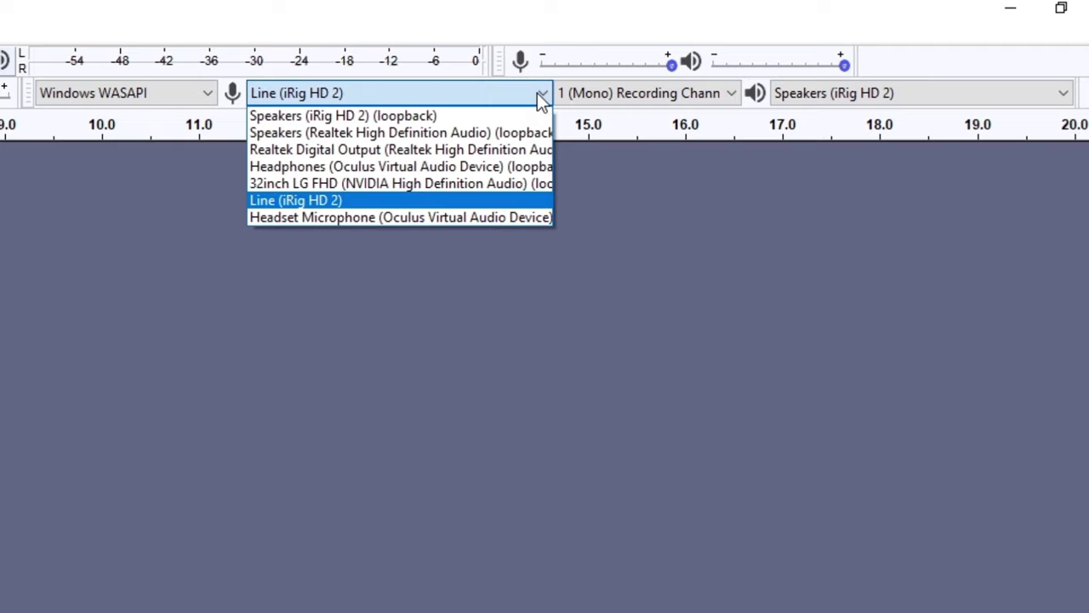
click(331, 204)
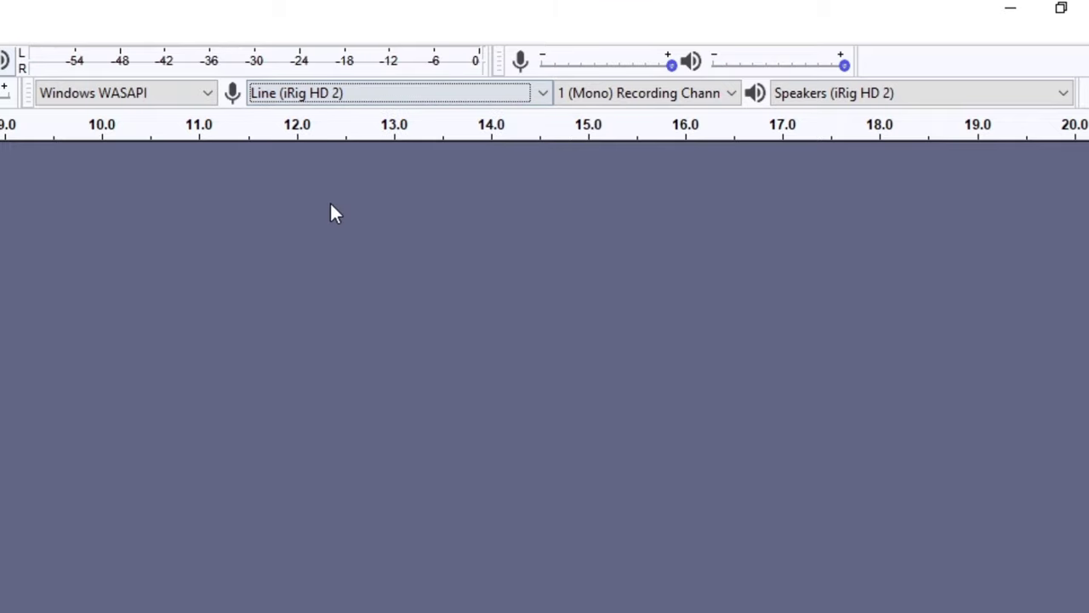
click(730, 96)
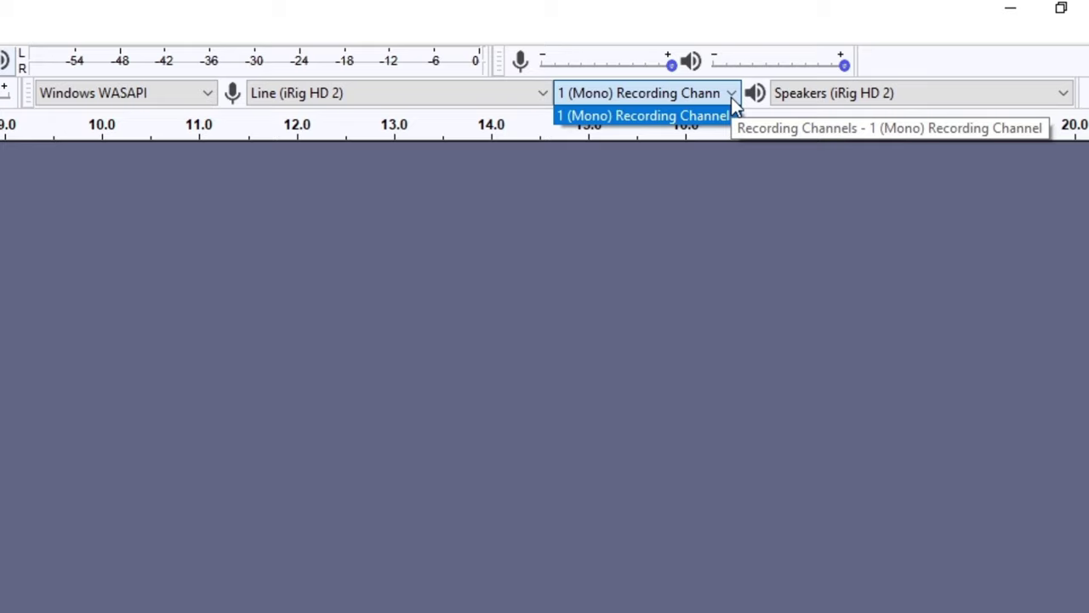
click(731, 98)
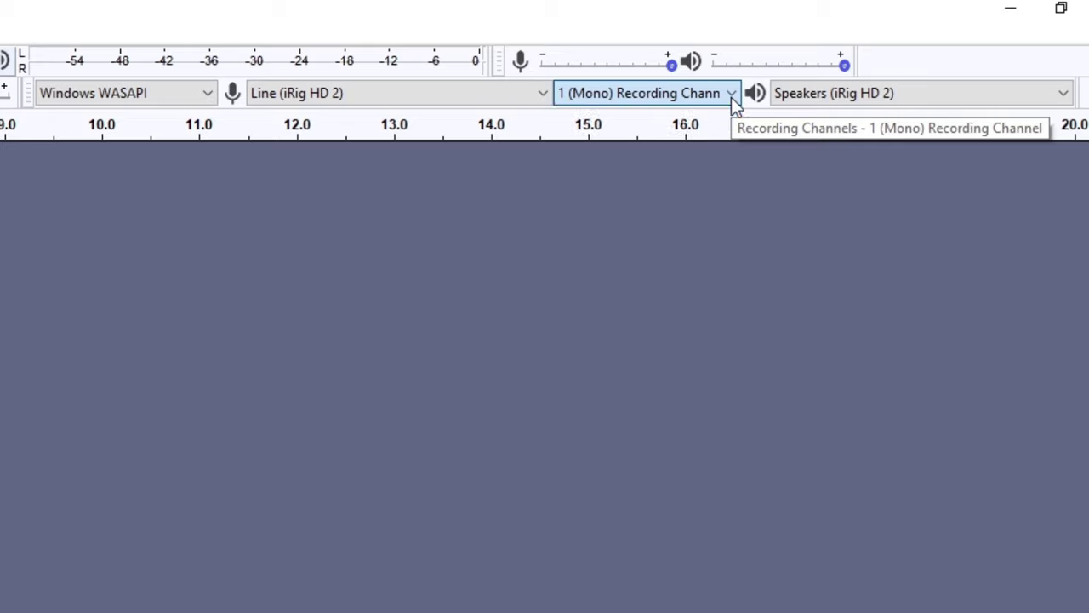
click(1063, 96)
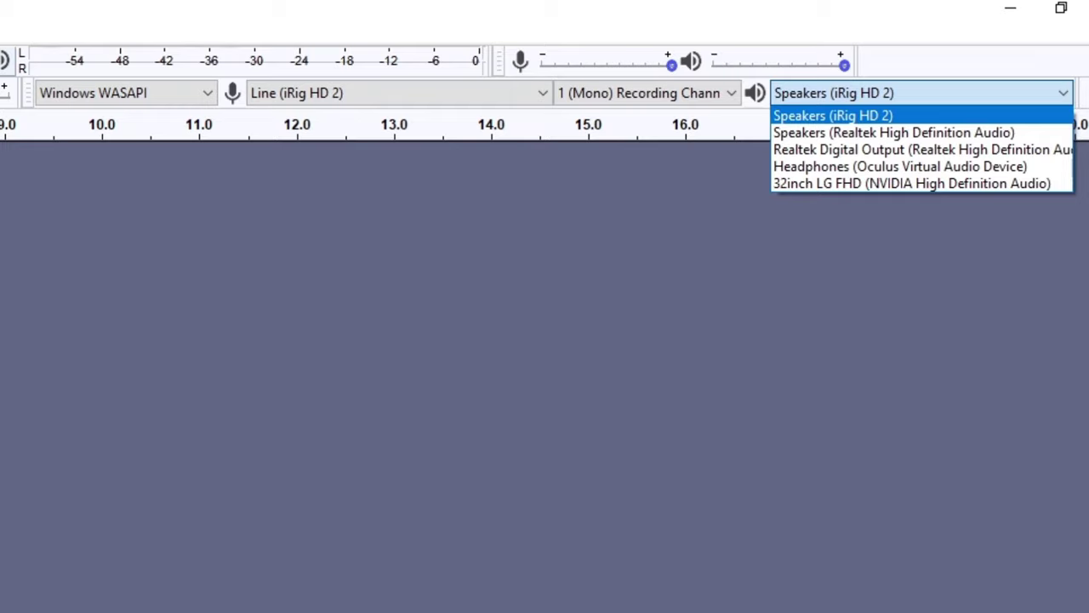
click(1007, 136)
click(1006, 136)
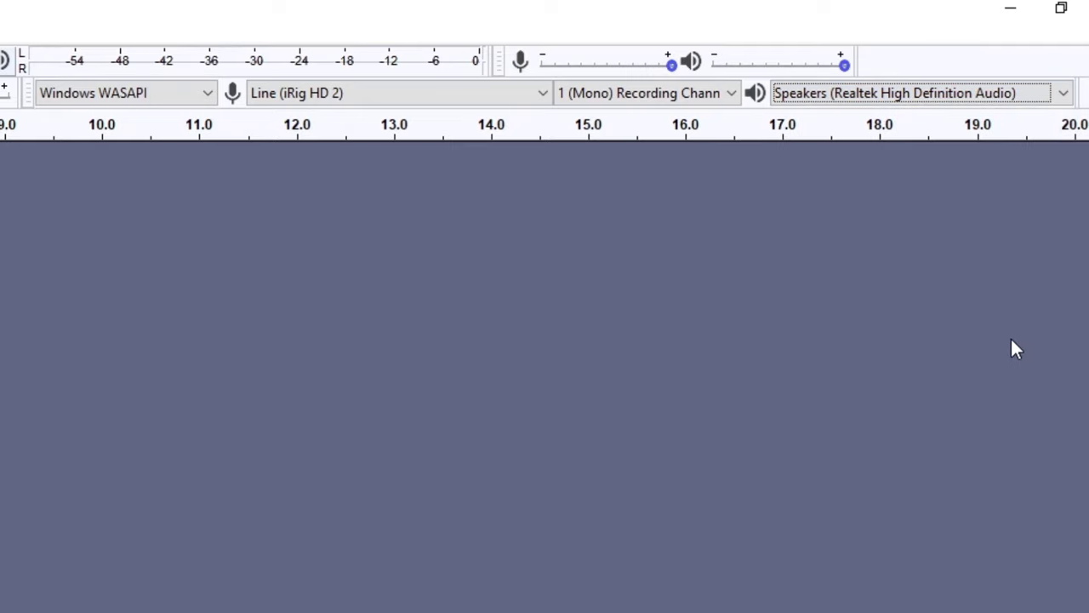
click(53, 32)
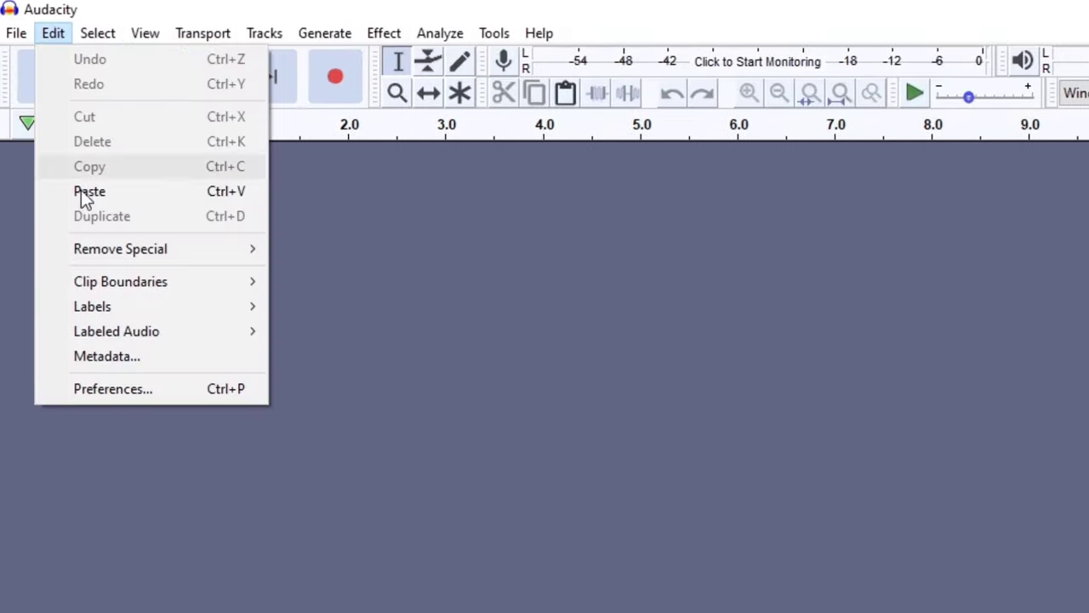
click(123, 389)
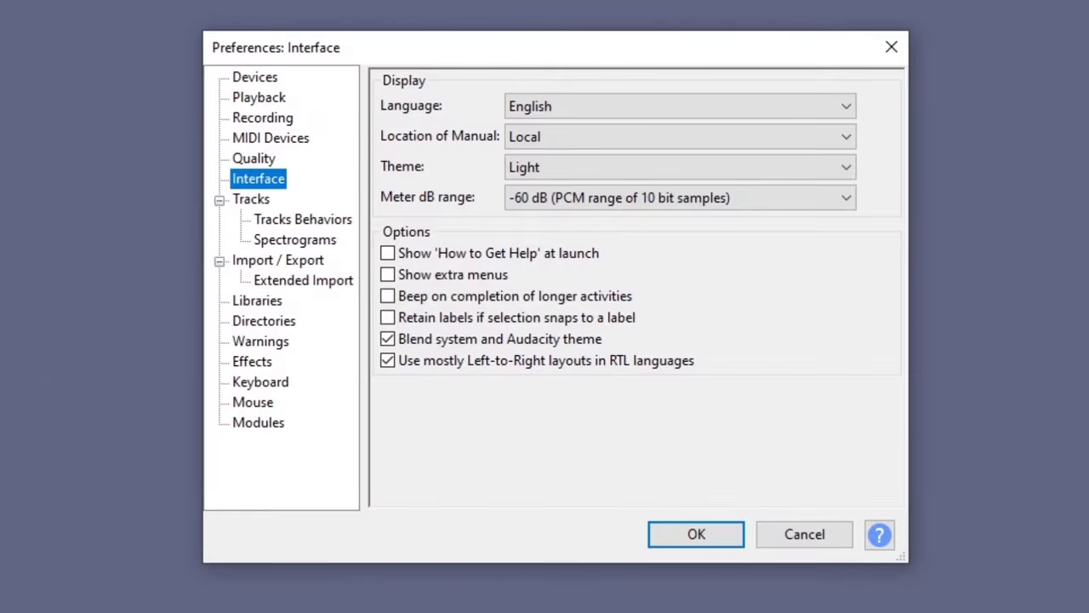
click(248, 76)
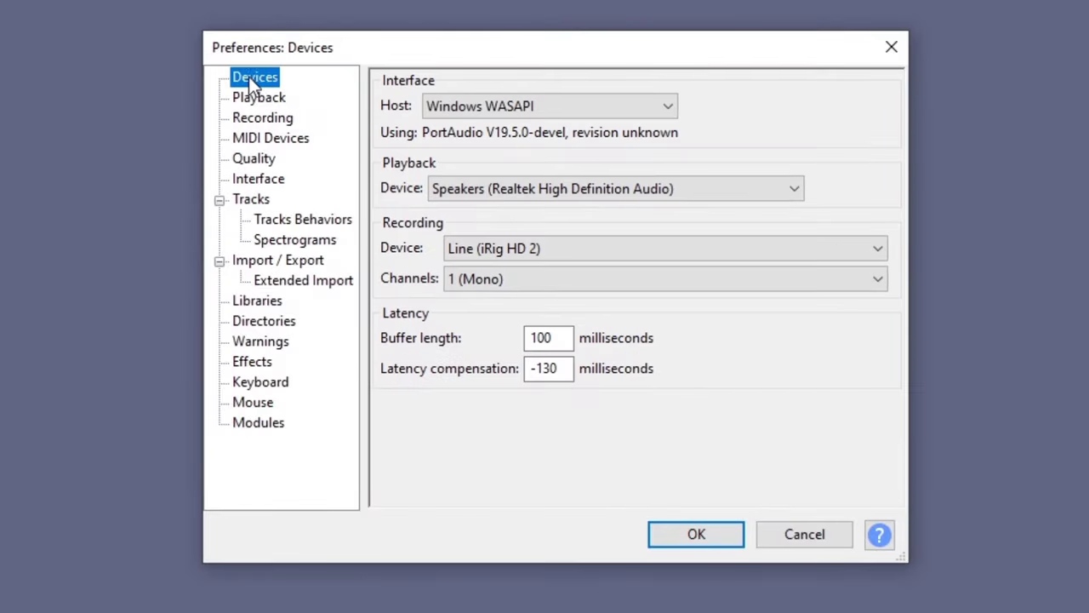
click(680, 108)
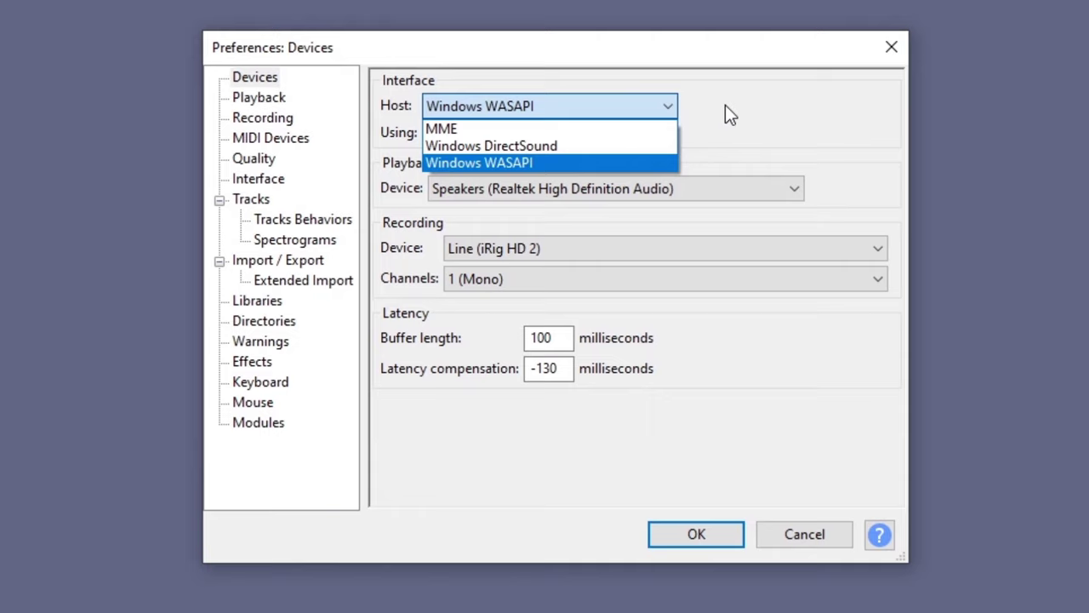
click(725, 105)
click(797, 189)
click(851, 180)
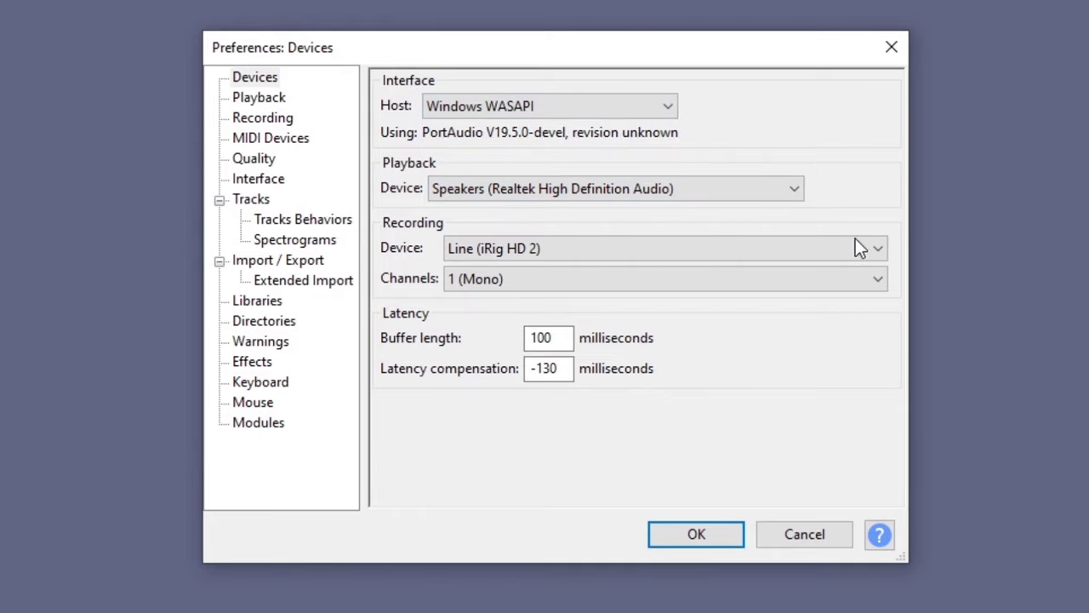
click(859, 246)
click(895, 211)
click(892, 279)
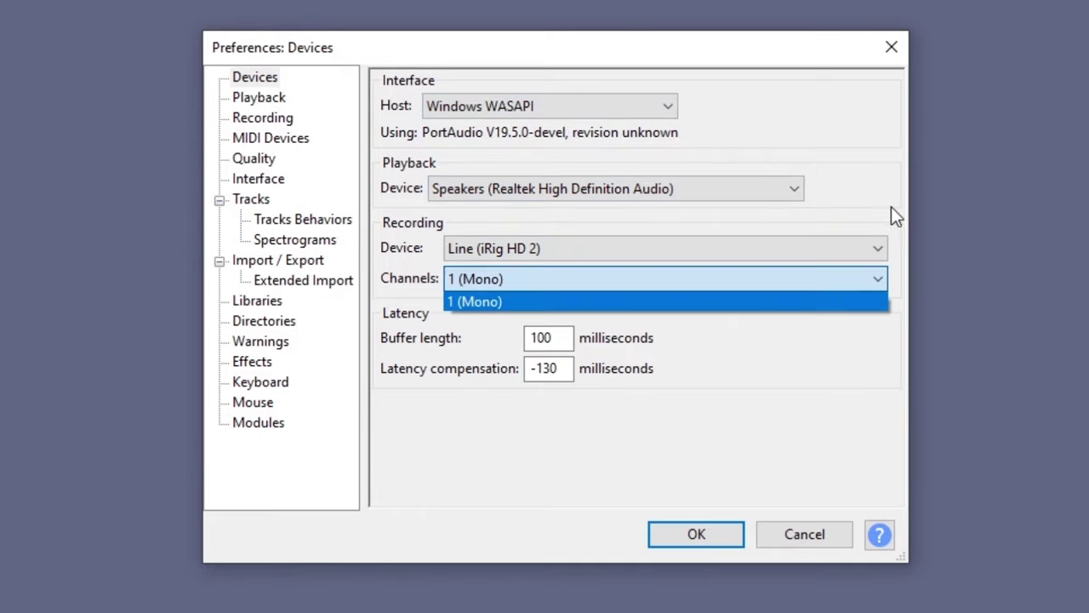
click(897, 213)
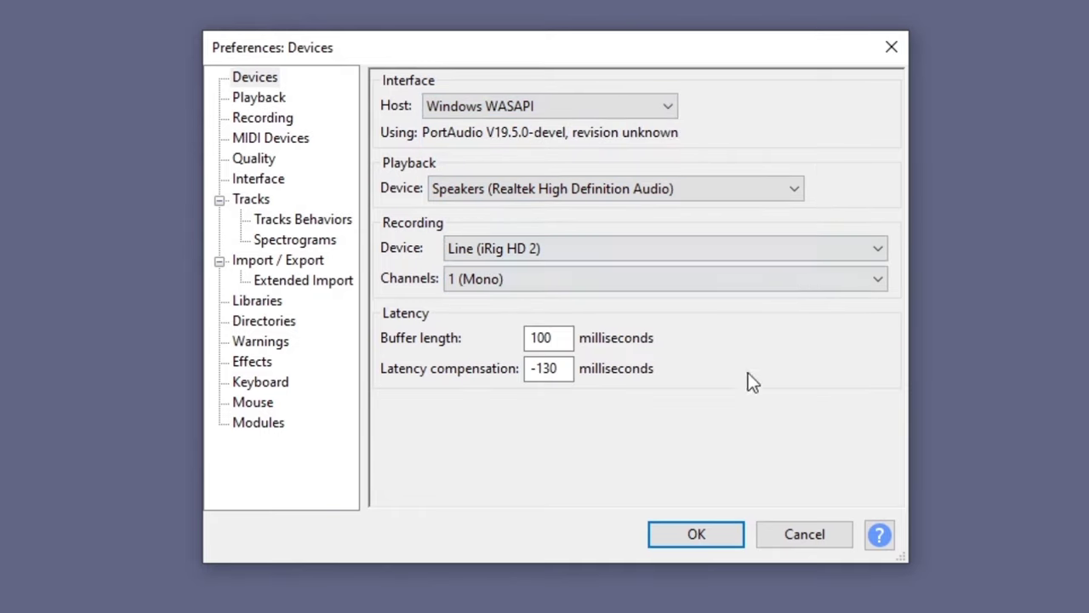
click(739, 529)
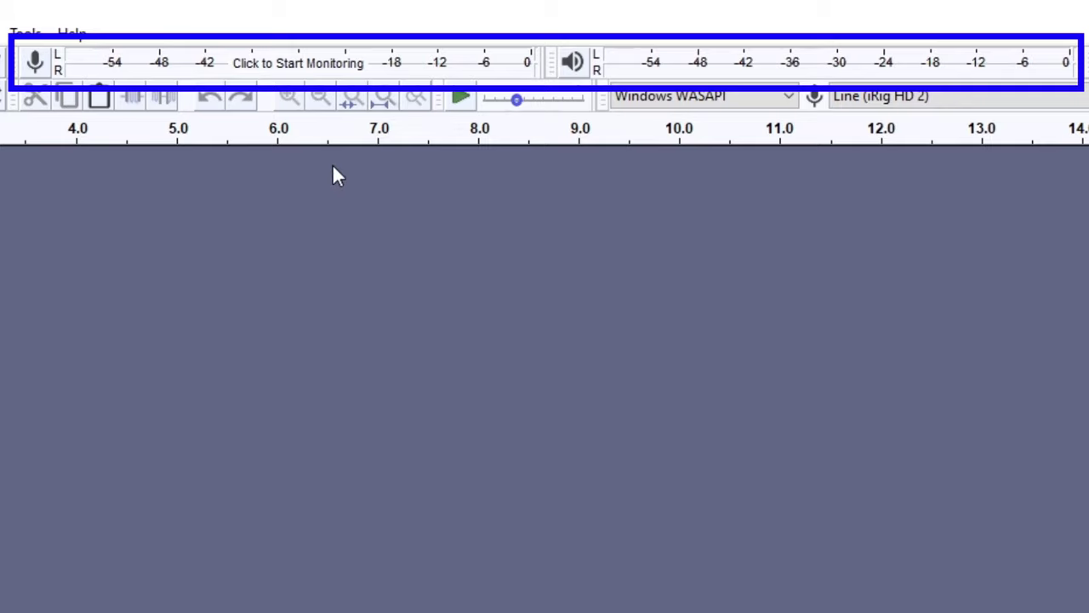
Start input monitoring, stop it, then restart it to watch the guitar's live level.
click(297, 72)
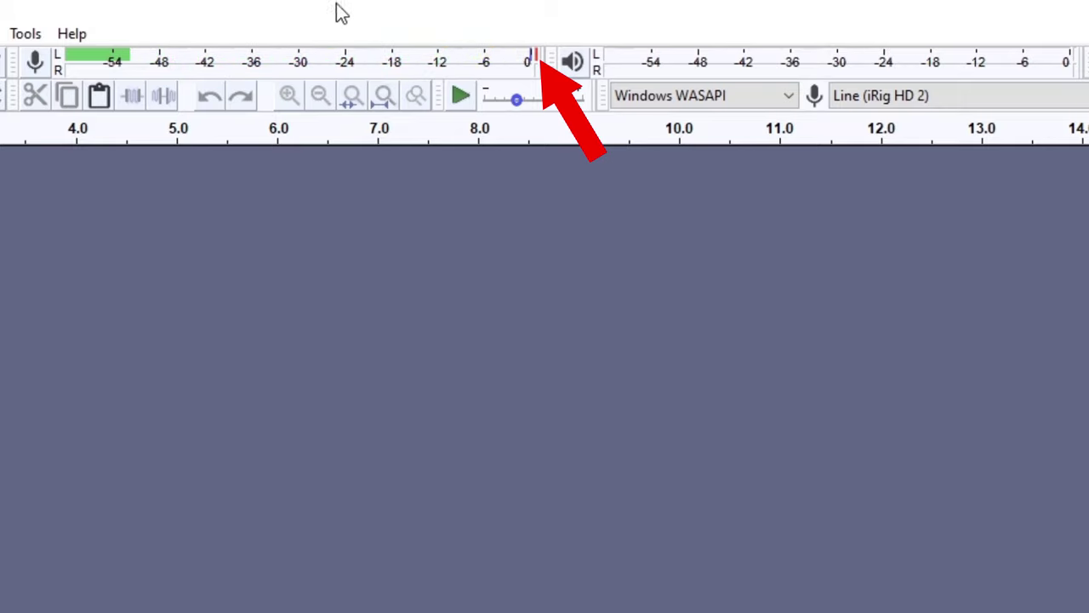
click(531, 64)
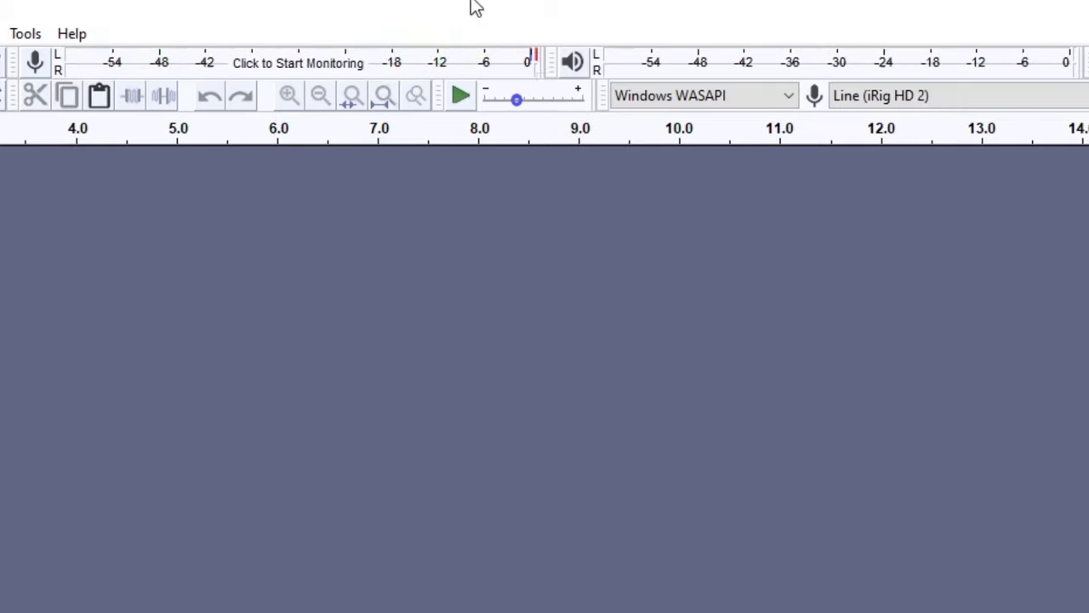
click(317, 64)
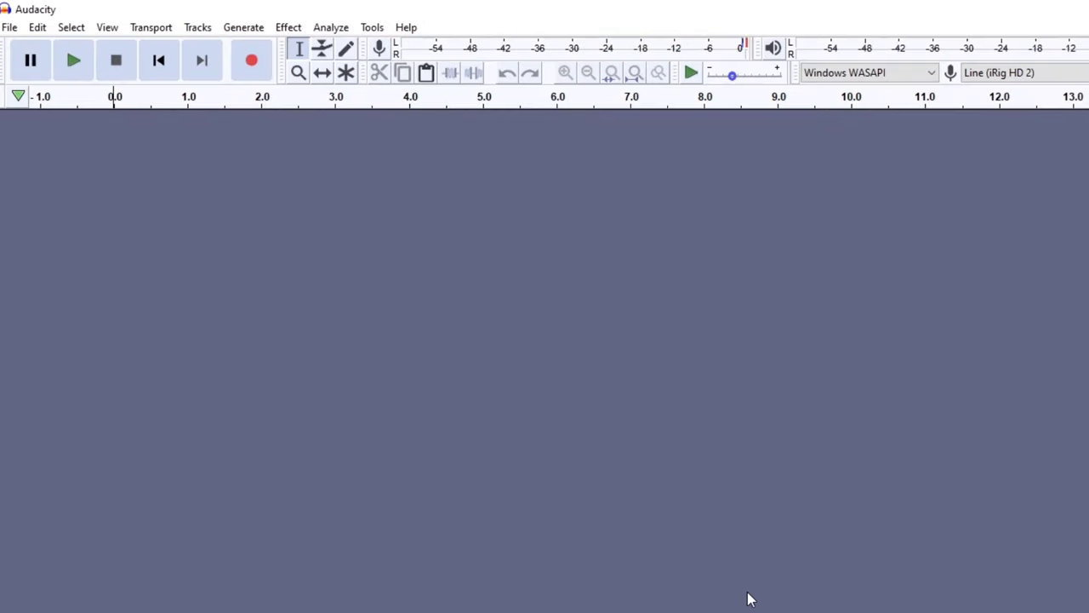
Record an ~11-second guitar take, play it back, then attempt a second recording.
click(251, 63)
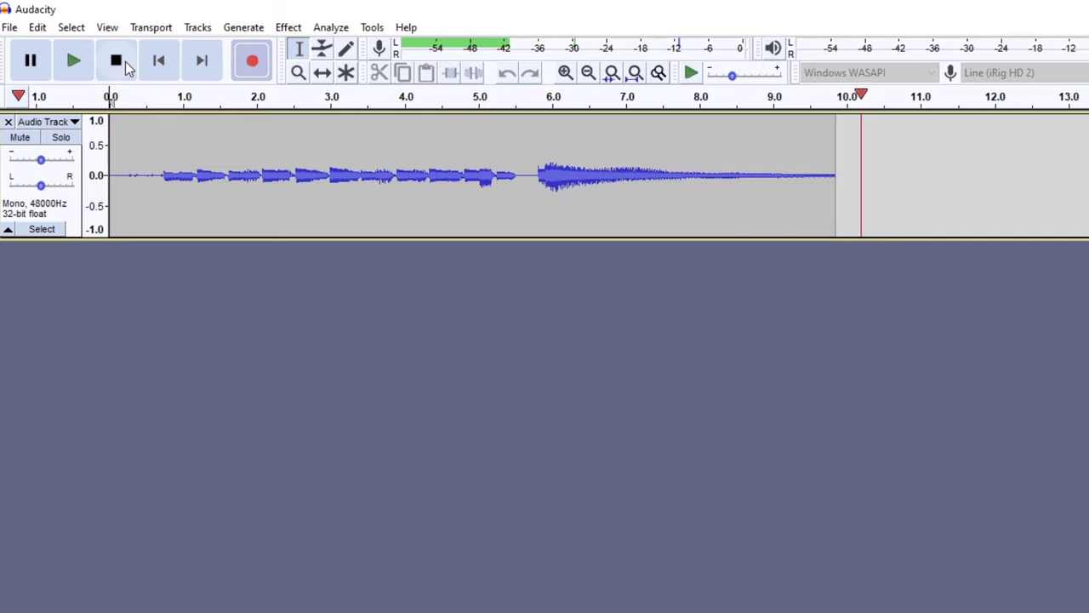
click(126, 66)
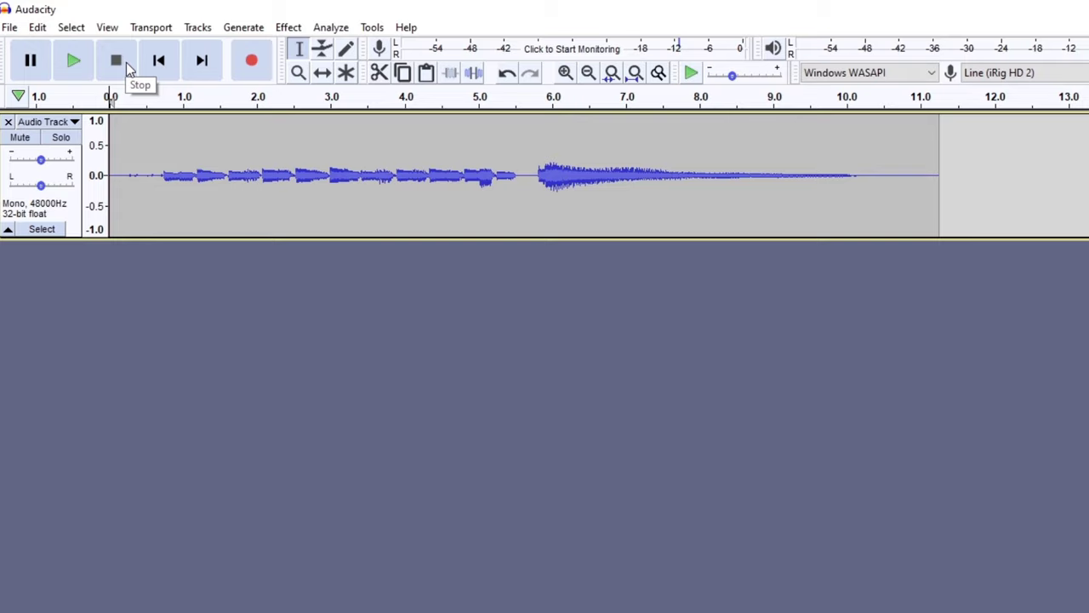
click(80, 61)
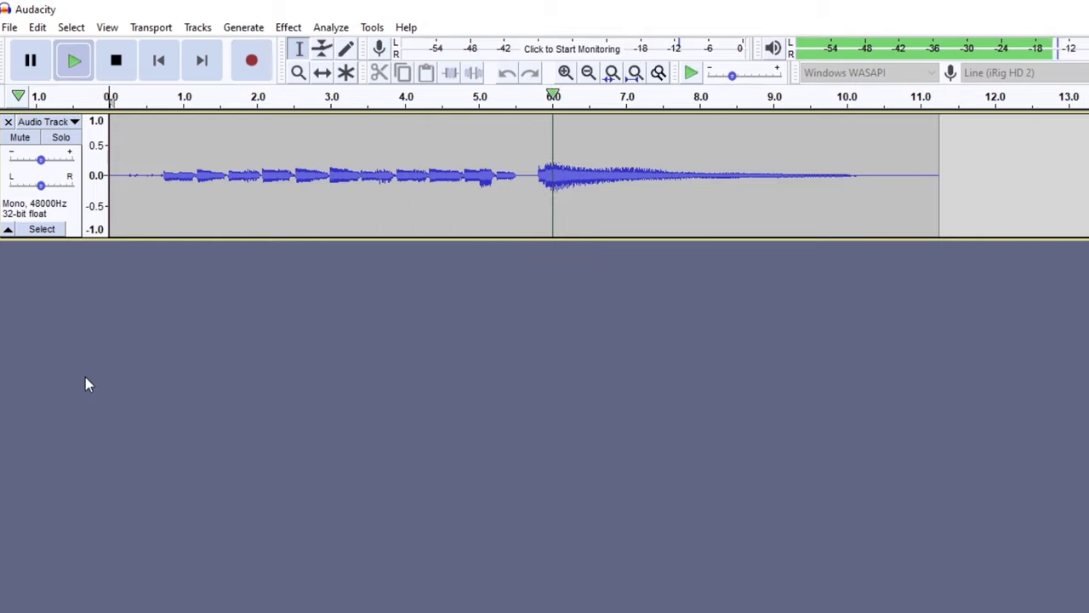
click(124, 64)
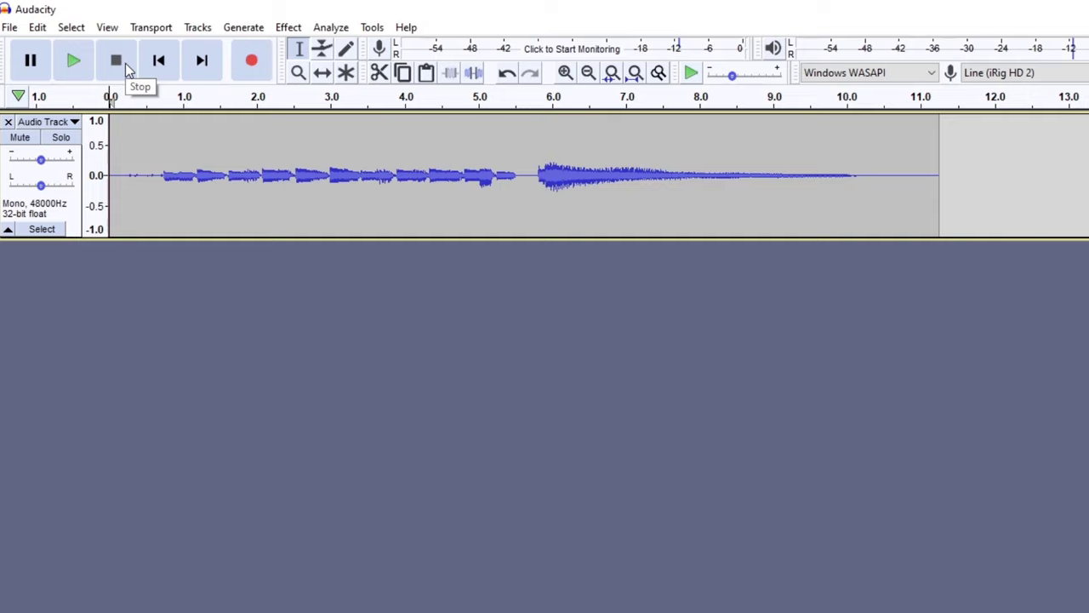
key(r)
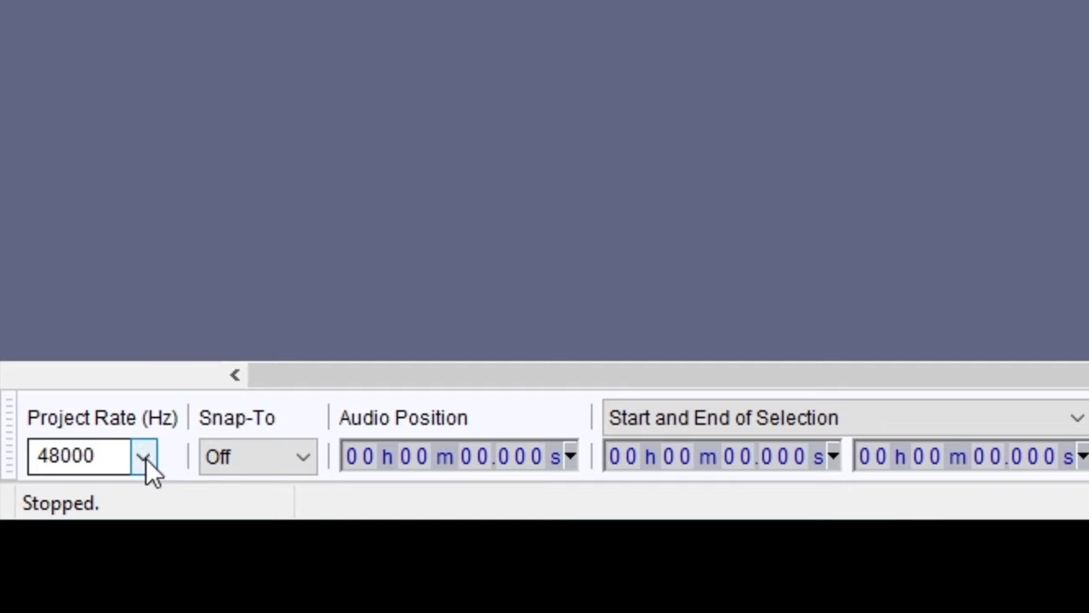
Switch the Project Rate from 48000 to 44100 Hz.
click(145, 458)
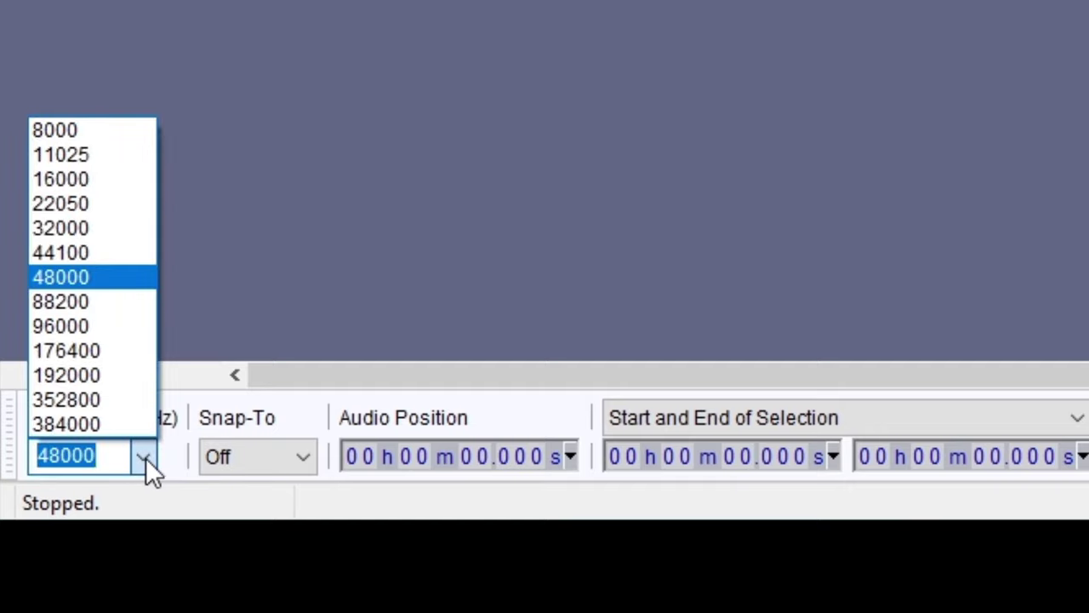
click(103, 253)
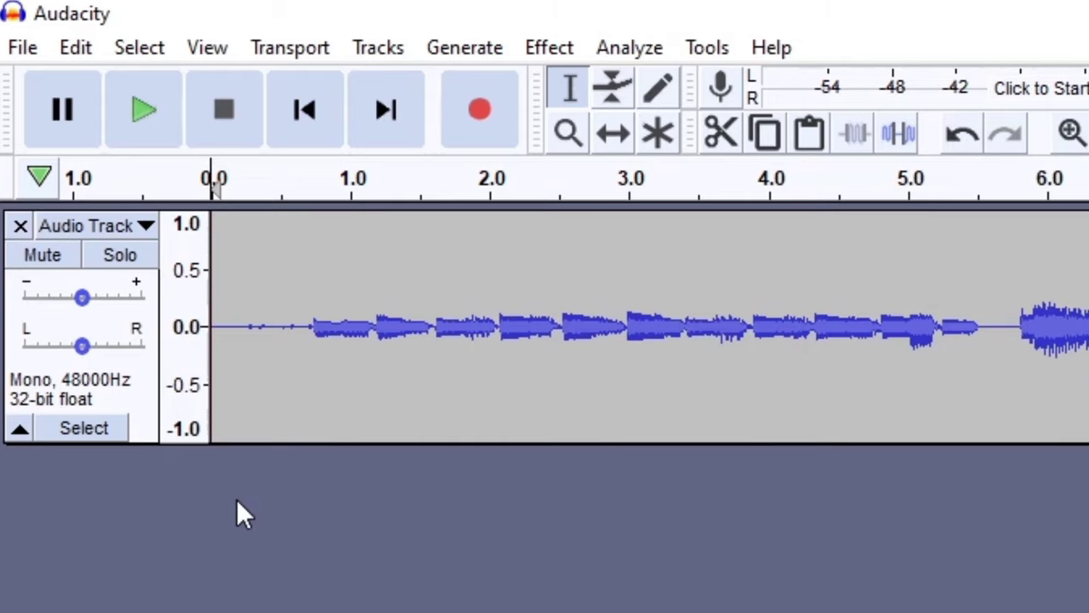
click(547, 46)
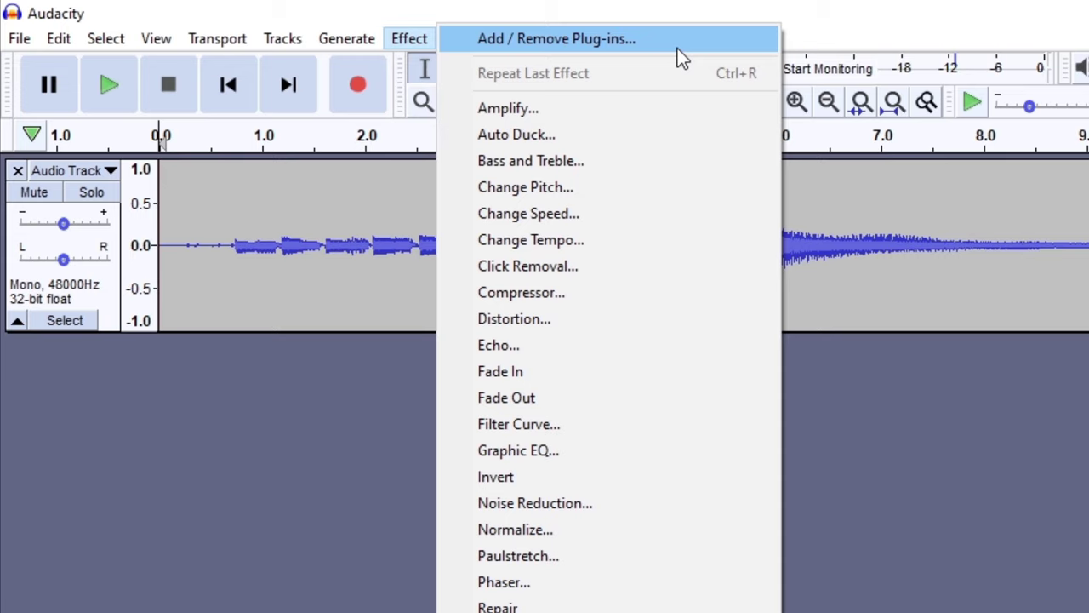
Enable the BIAS AMP 2 plug-in in the Add / Remove Plug-ins manager.
click(678, 49)
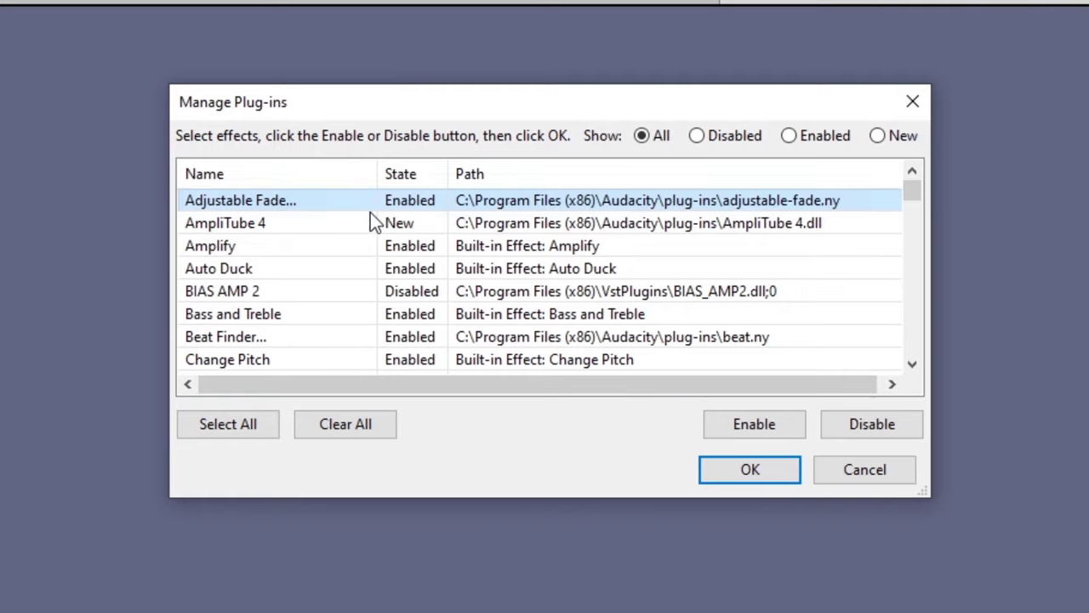
click(360, 293)
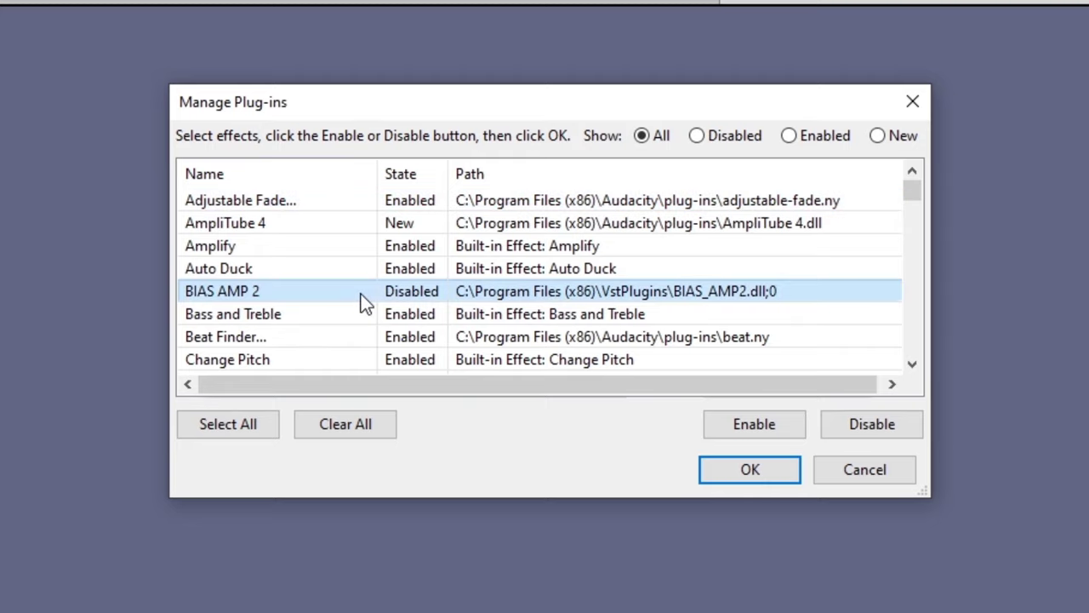
click(751, 426)
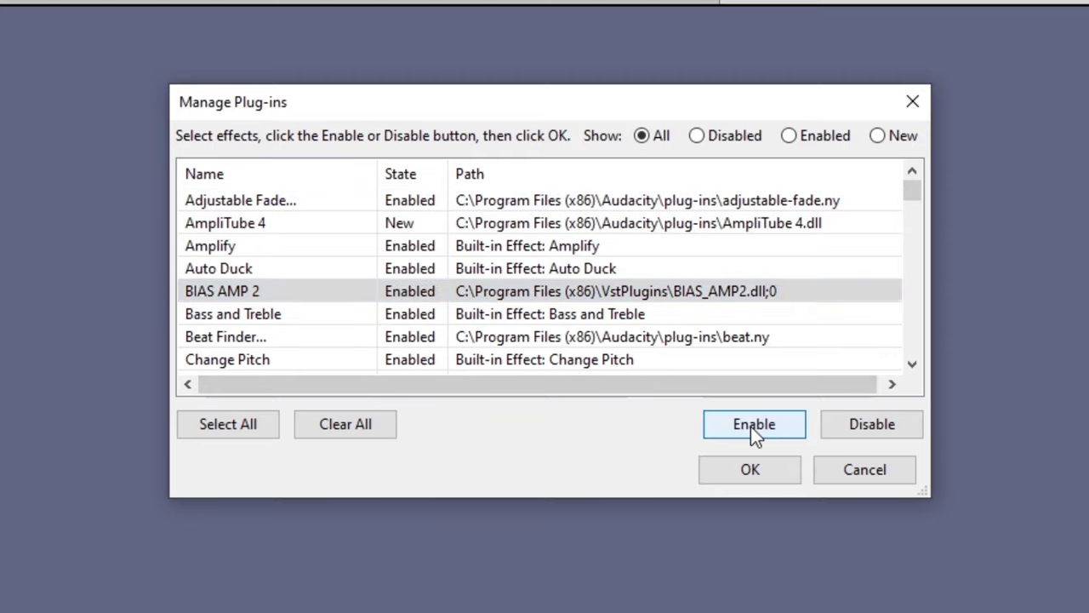
click(756, 471)
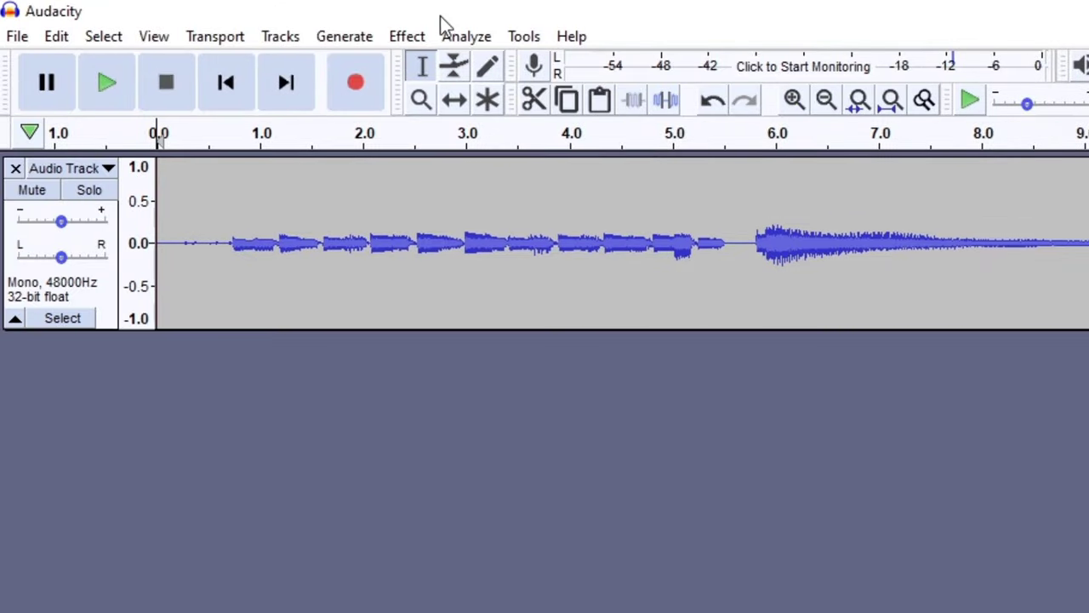
click(410, 38)
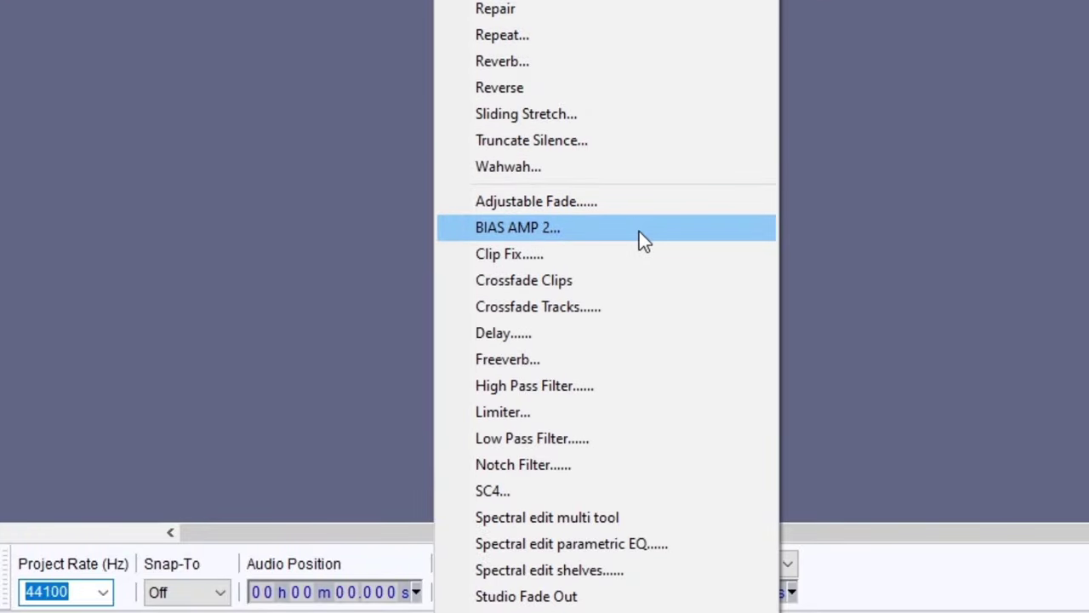
Launch BIAS AMP 2 on the guitar track and skip the TONECLOUD login.
click(639, 232)
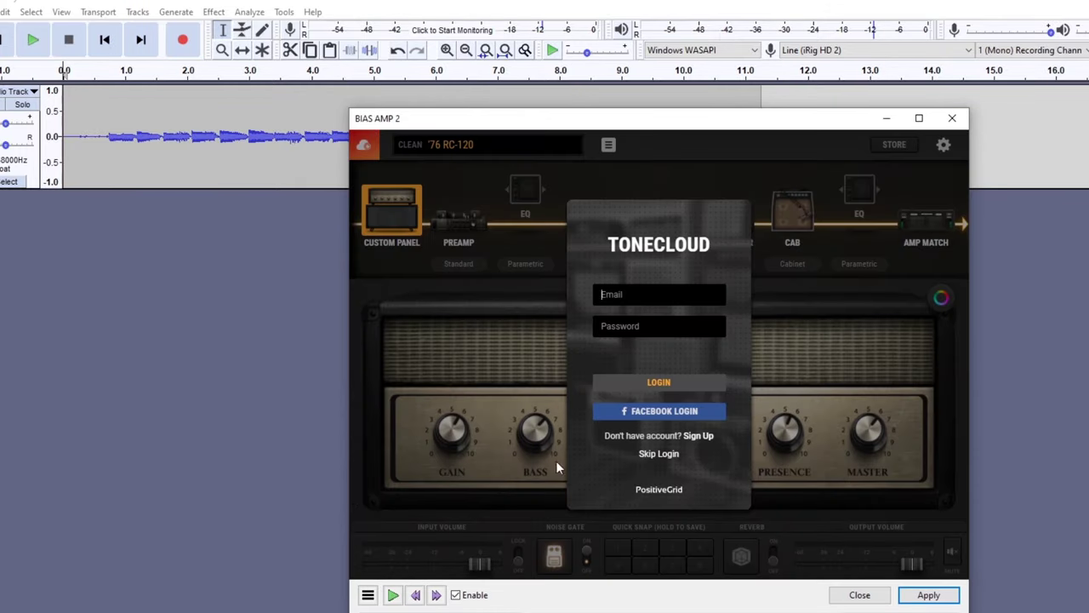
click(659, 453)
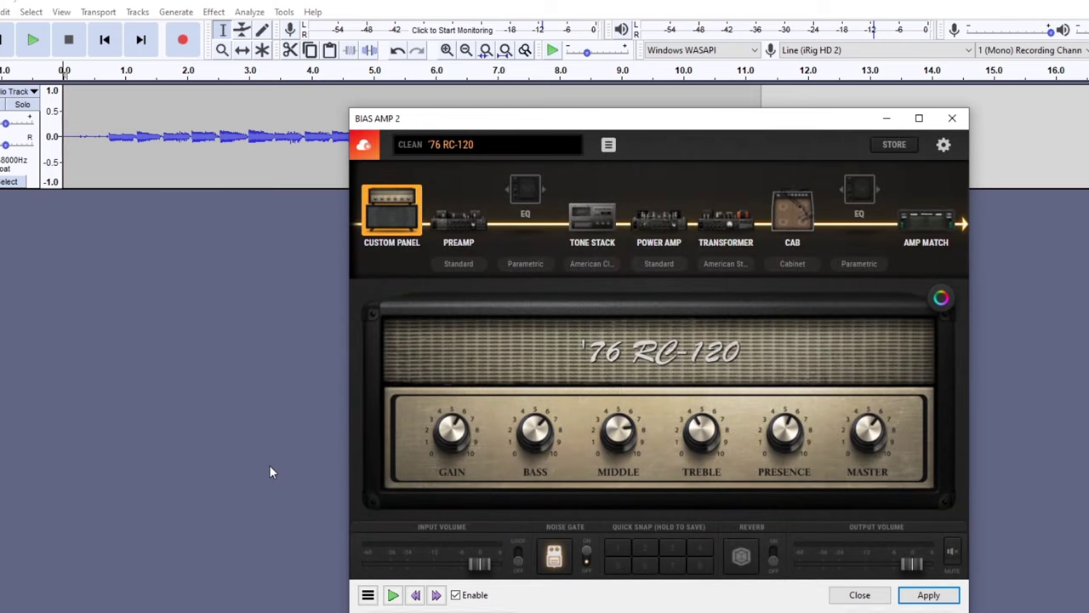